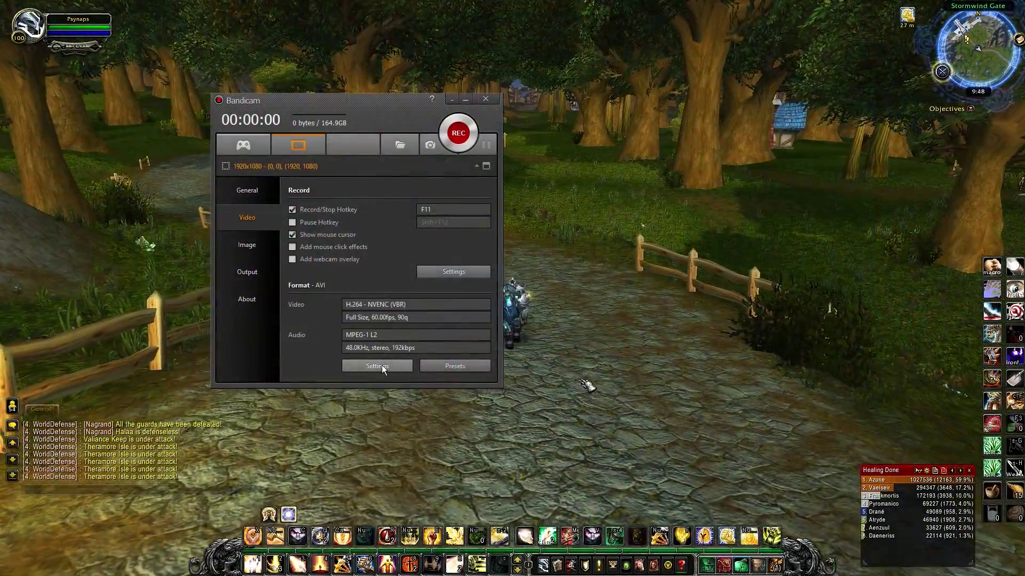
# Step: Move the recorder left, open the AVI format settings, and keep H.264 (NVIDIA NVENC) as codec
pyautogui.moveTo(341, 100); pyautogui.dragTo(163, 96)
pyautogui.click(198, 362)
pyautogui.click(155, 223)
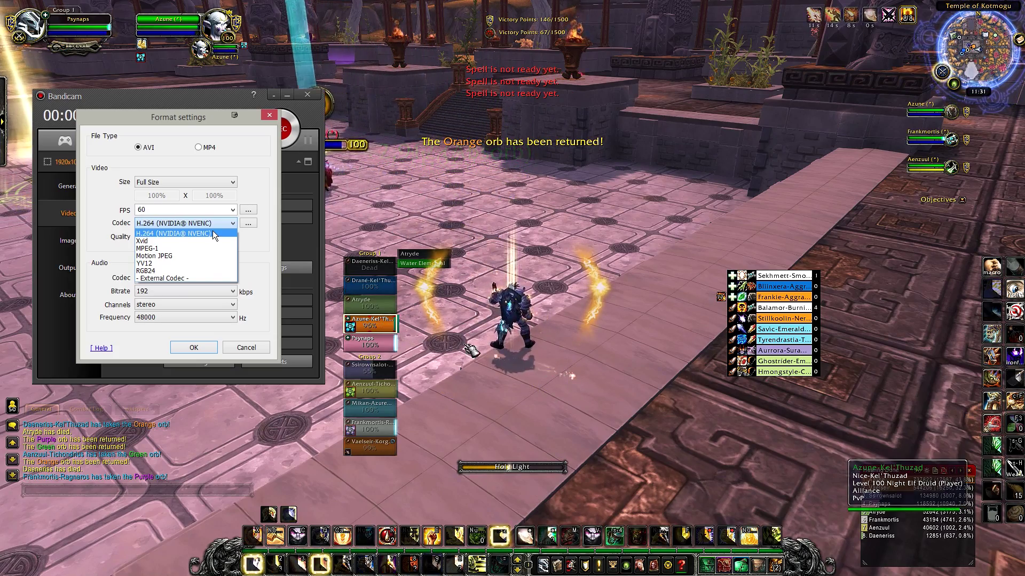
pyautogui.click(376, 325)
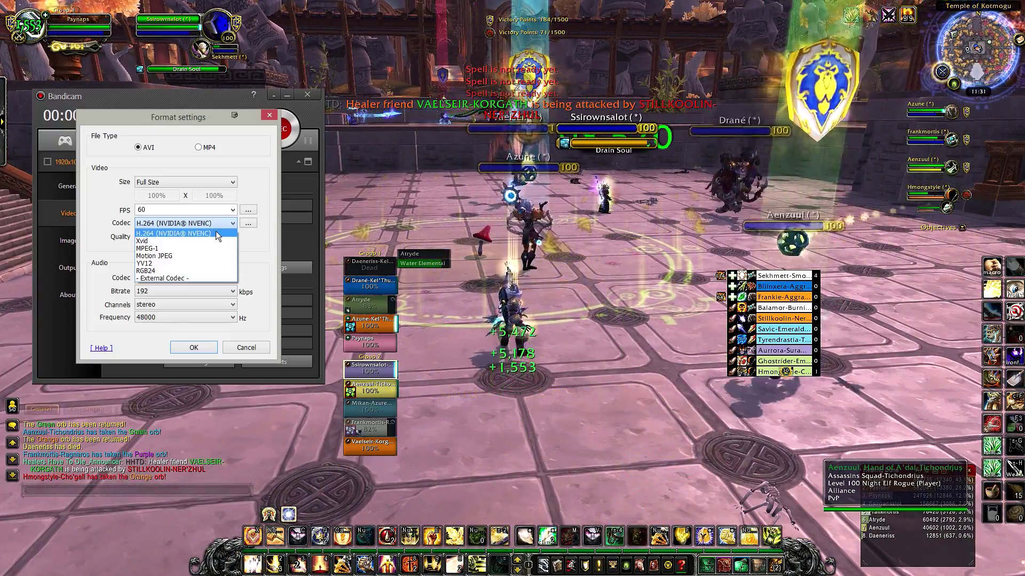
pyautogui.click(216, 231)
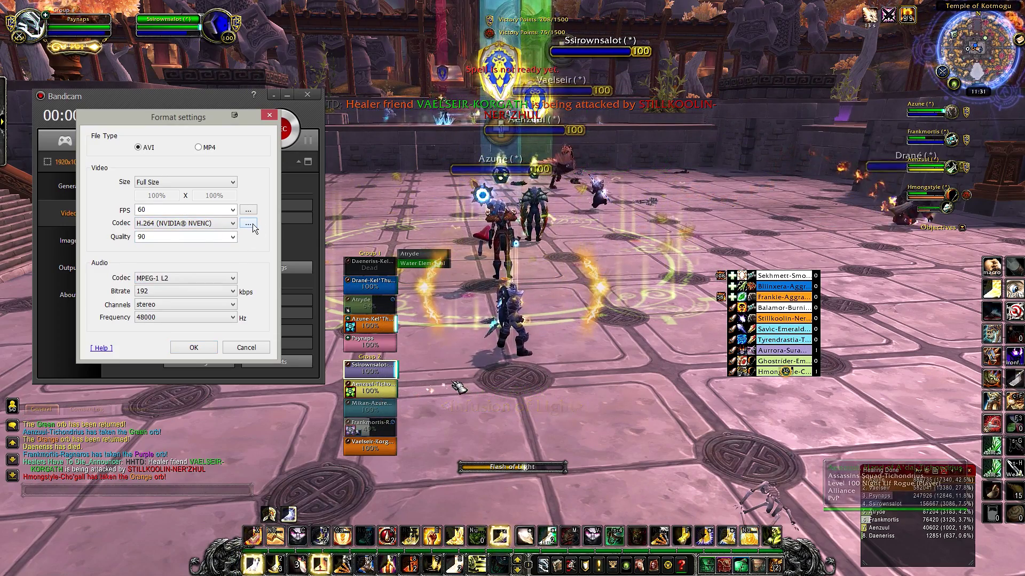
pyautogui.click(252, 223)
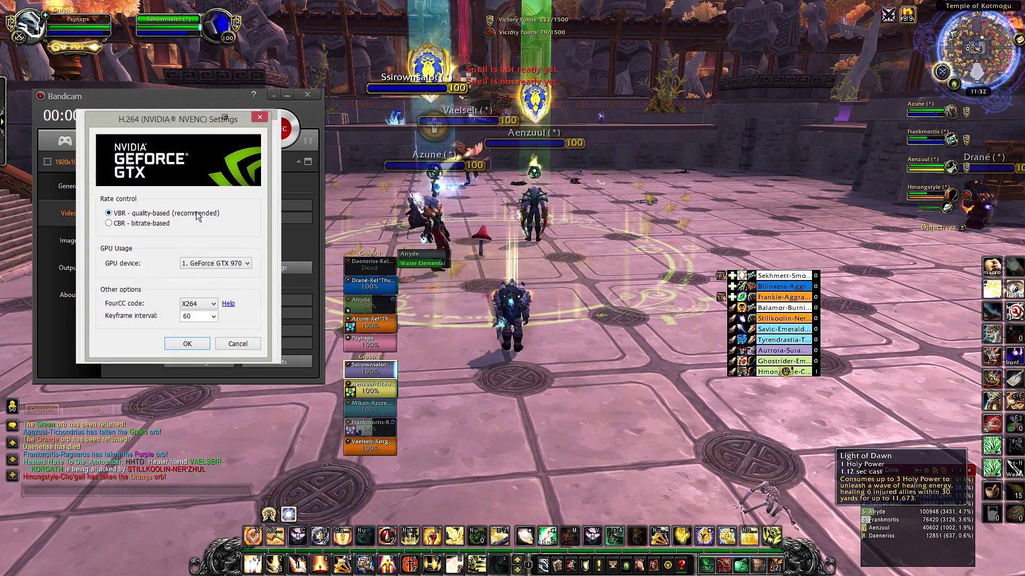
pyautogui.click(214, 263)
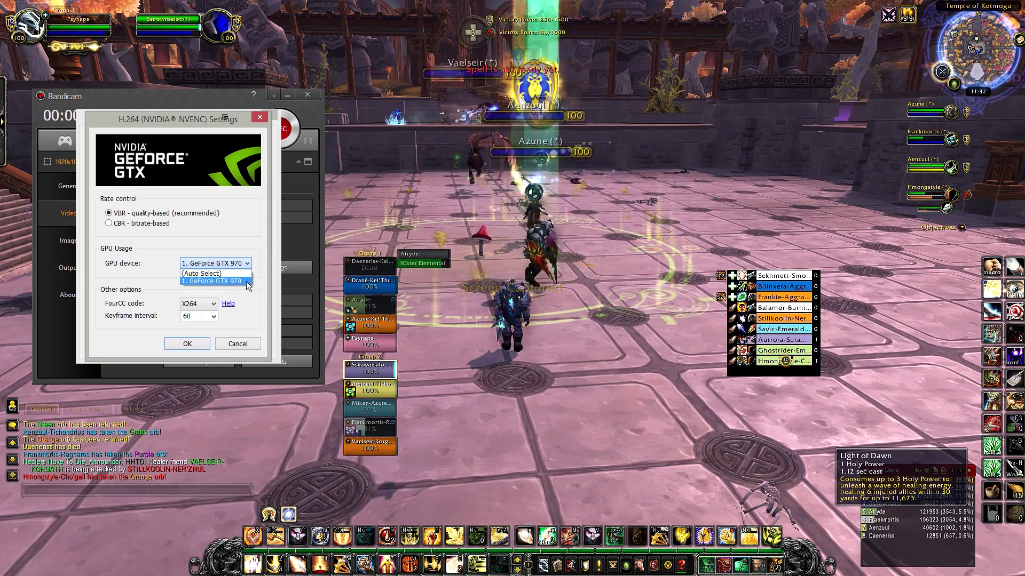
pyautogui.click(214, 281)
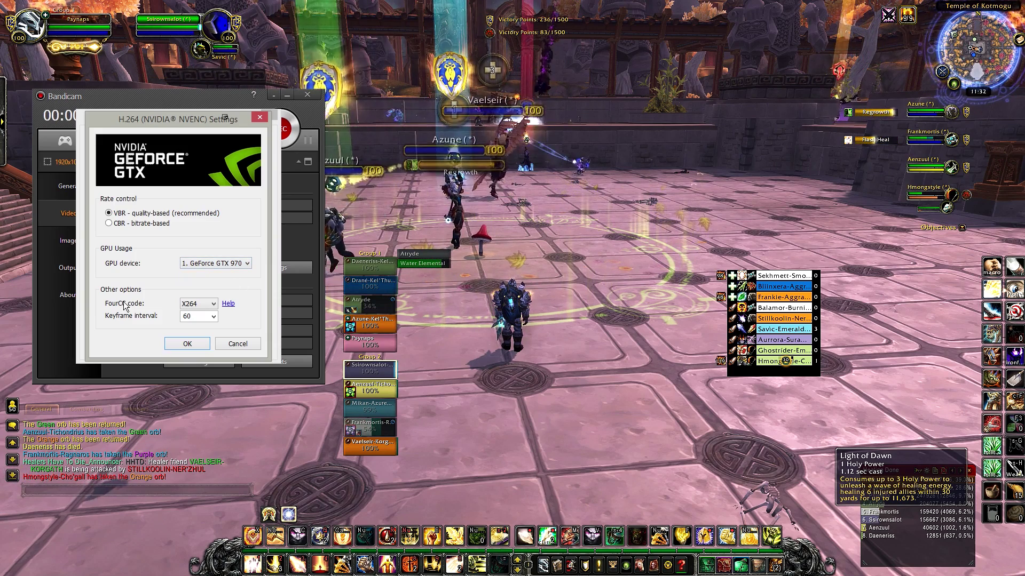
pyautogui.click(211, 304)
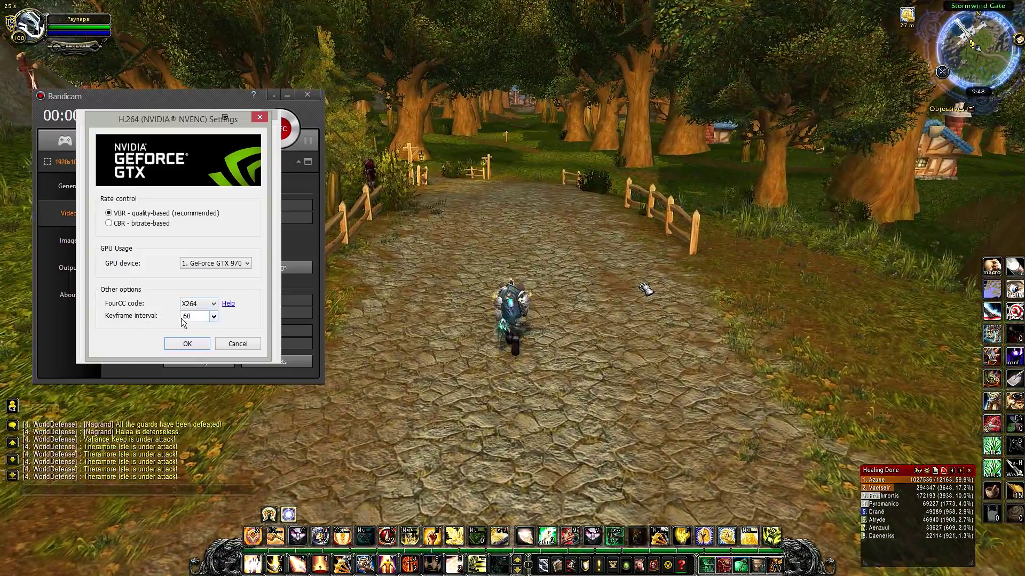
pyautogui.click(187, 344)
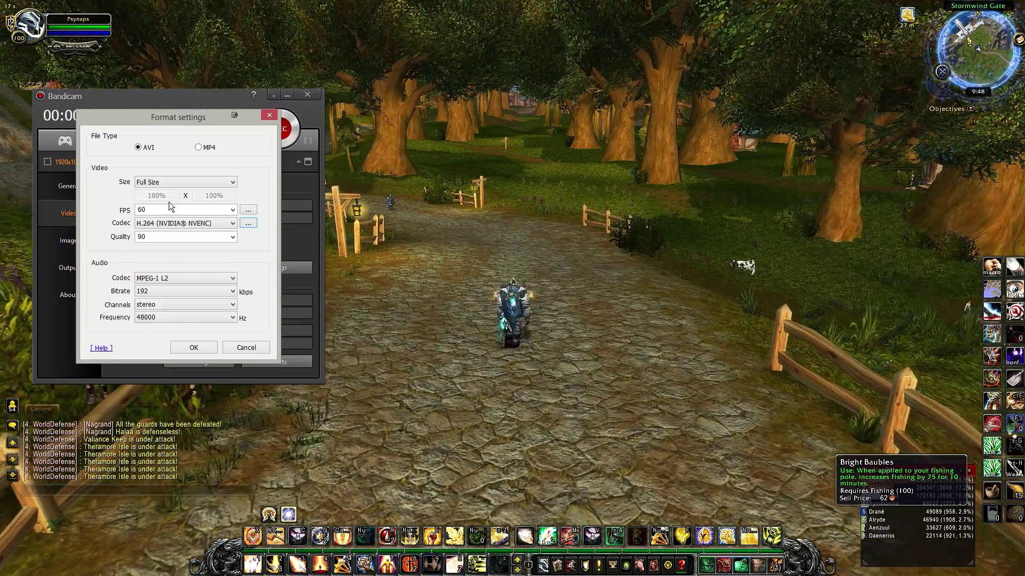
pyautogui.click(169, 224)
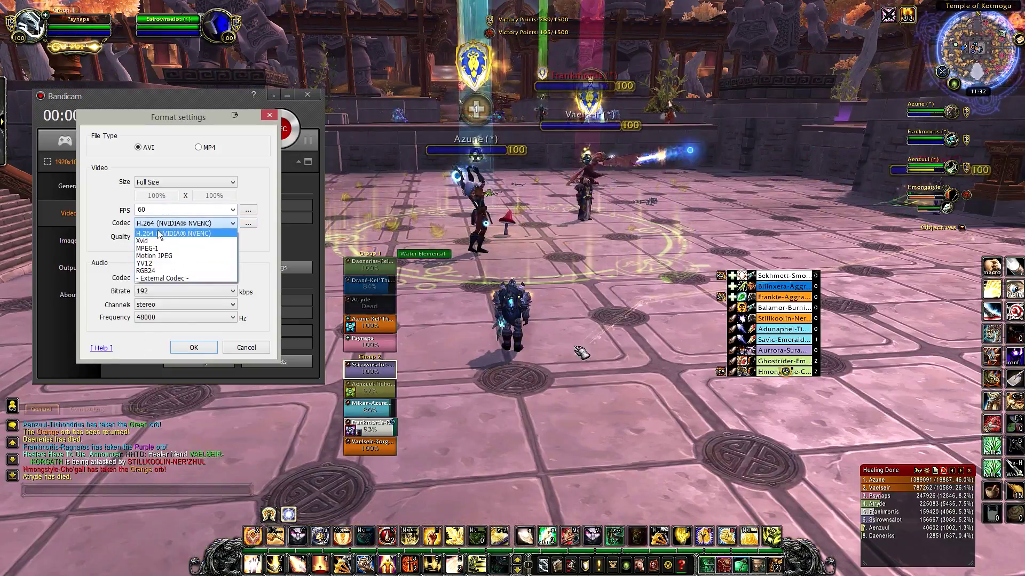
pyautogui.click(159, 234)
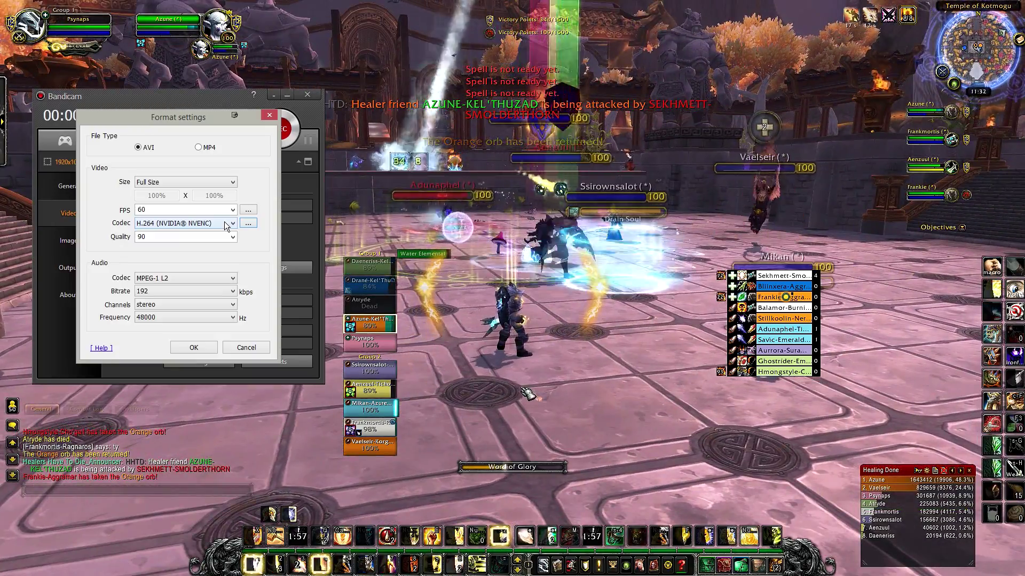
pyautogui.click(379, 332)
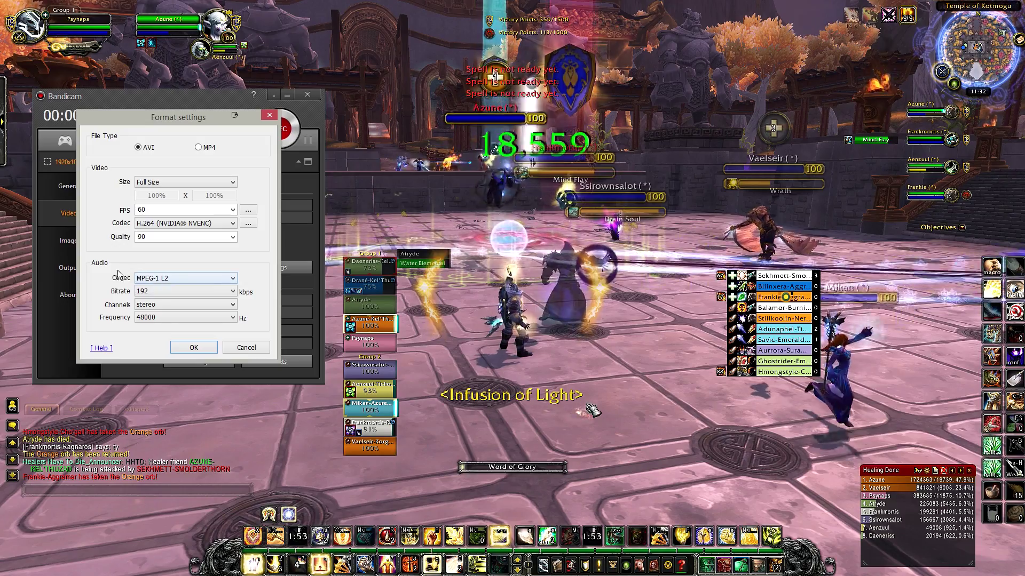
pyautogui.click(380, 425)
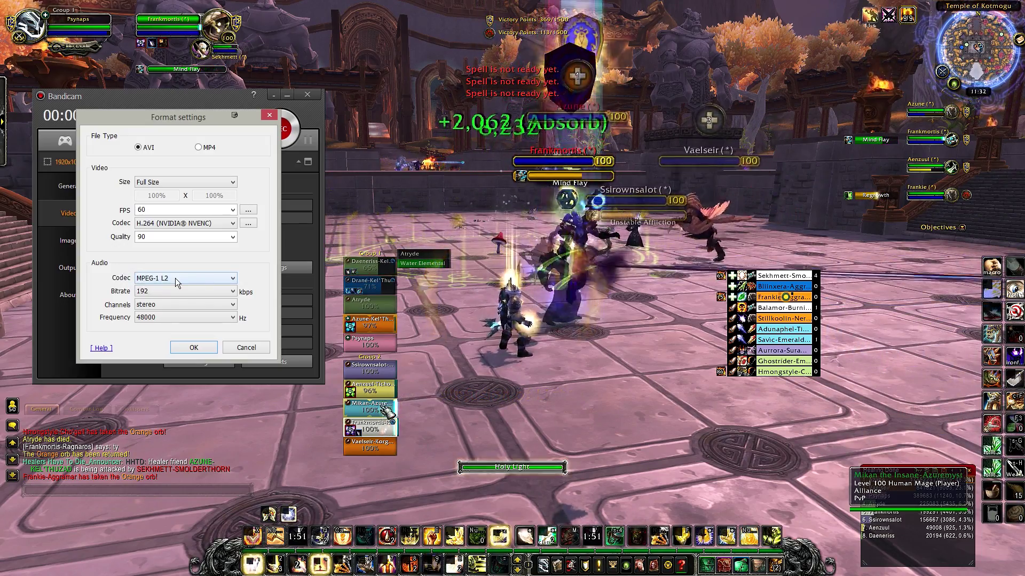
pyautogui.click(384, 327)
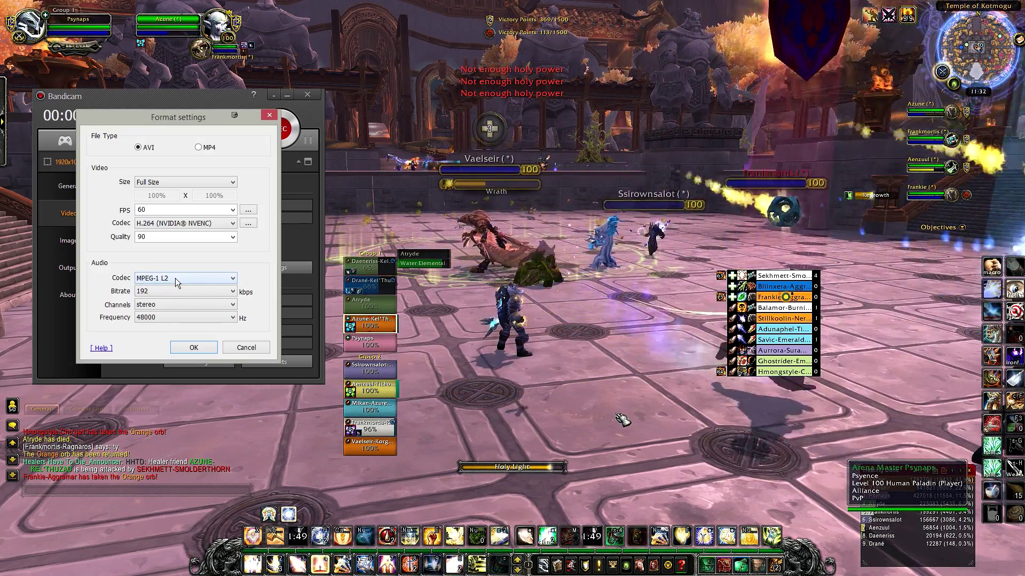
pyautogui.press('1')
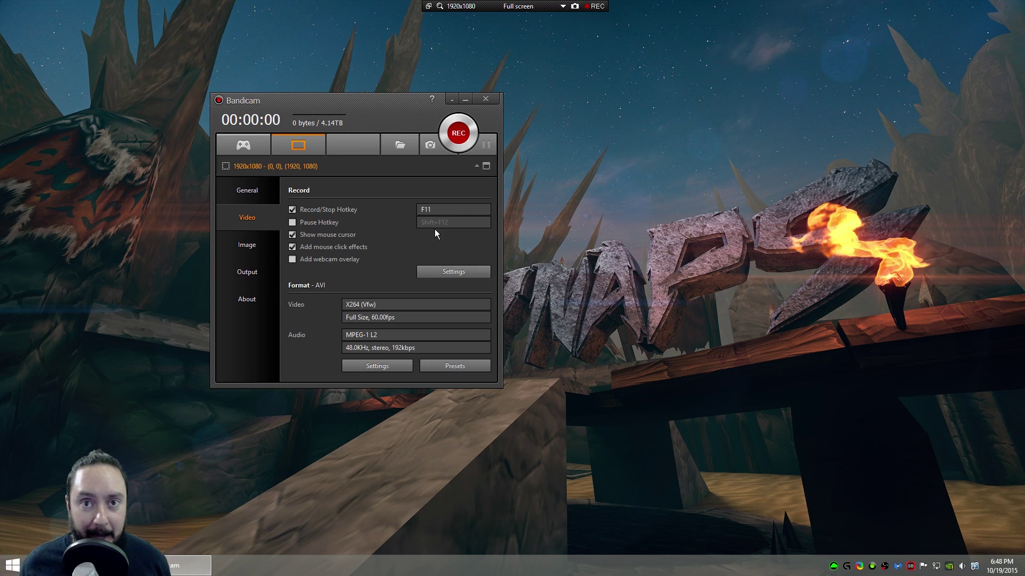
# Step: Open the external video codec selection with x264vfw - H.264/MPEG-4 AVC (FourCC X264) chosen
pyautogui.click(377, 366)
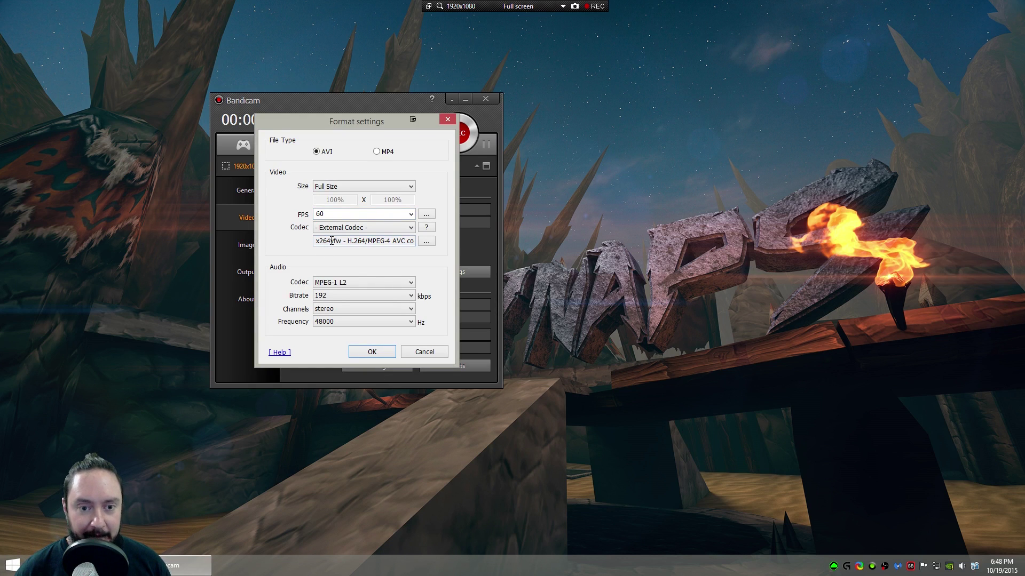
pyautogui.click(425, 242)
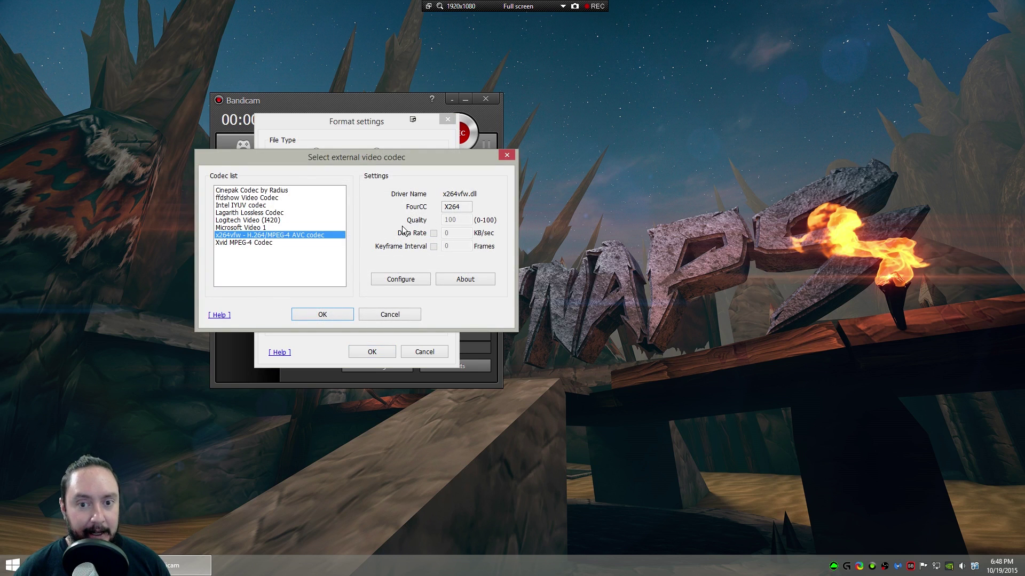
# Step: Configure x264vfw for Ultrafast, High profile, zero latency, quantizer 15 and --keyint 60
pyautogui.click(418, 279)
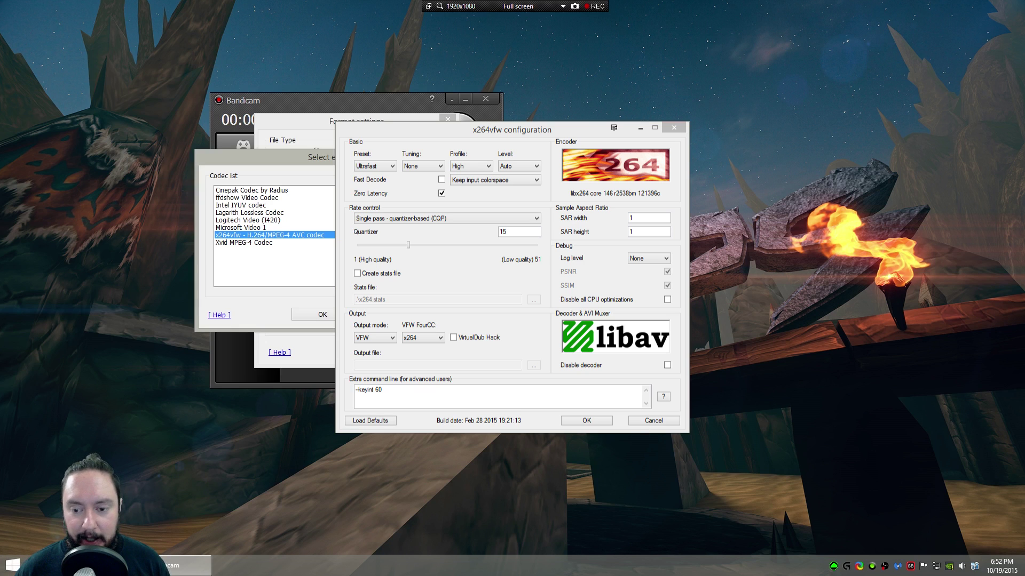
pyautogui.press('Return')
# Step: Keep x264vfw as the video codec and, after trying PCM, set the audio codec back to MPEG-1 L2
pyautogui.click(342, 315)
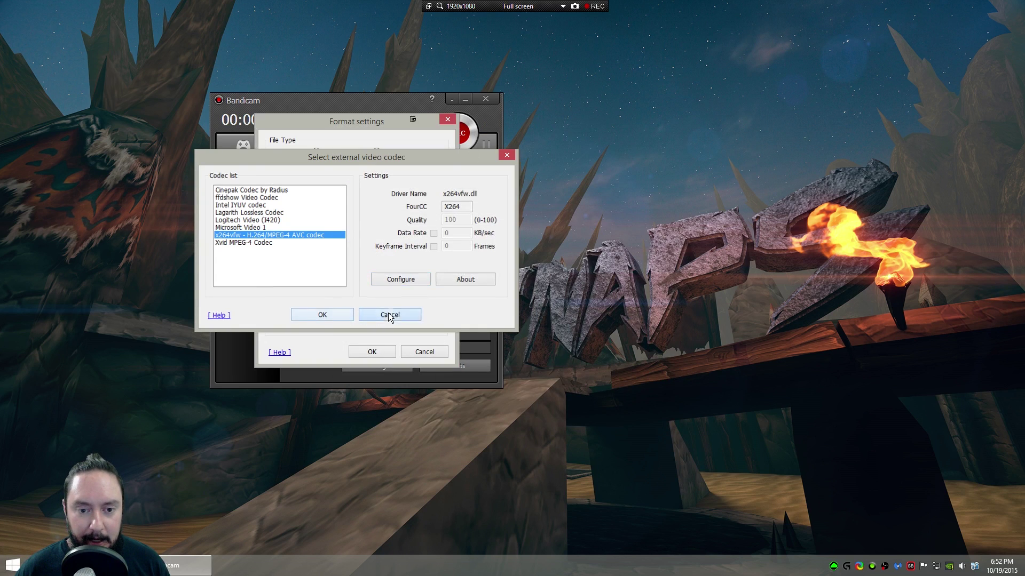
pyautogui.click(332, 283)
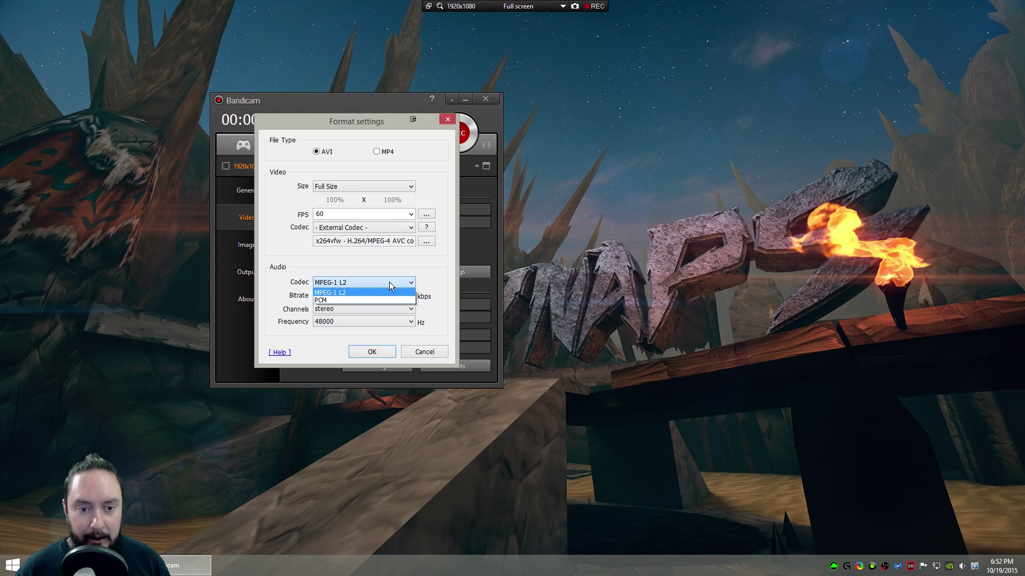
pyautogui.click(386, 282)
pyautogui.click(337, 283)
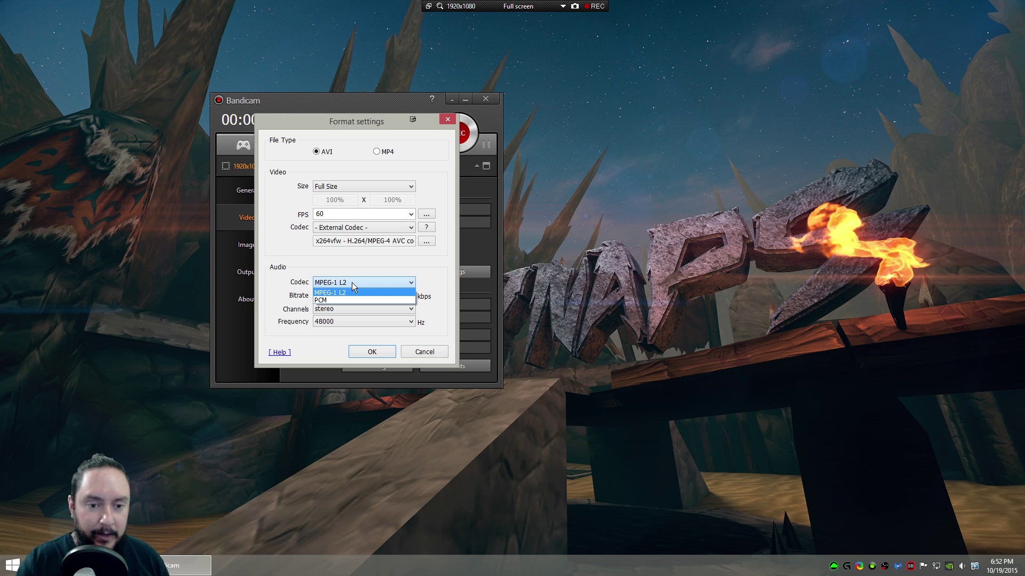
pyautogui.click(345, 300)
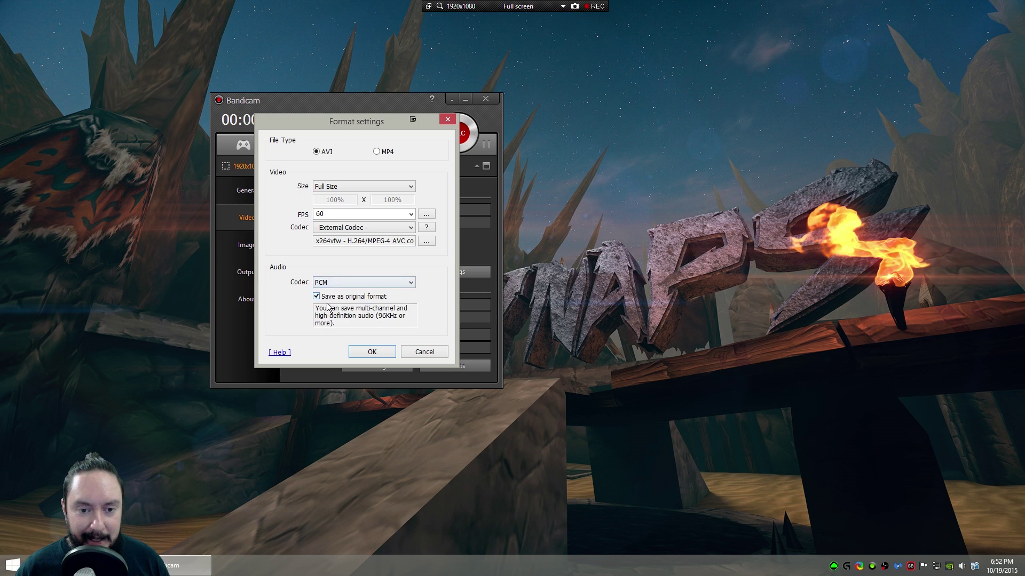
pyautogui.click(370, 284)
pyautogui.click(350, 296)
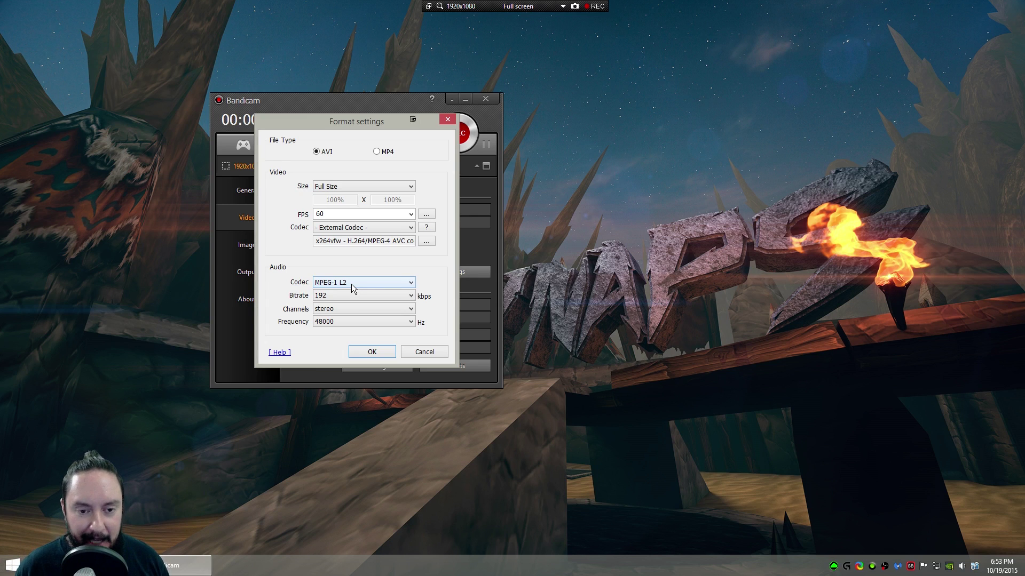
# Step: Confirm the format settings, then record sound with separate .wav tracks and Two Sound Mixing off
pyautogui.click(372, 352)
pyautogui.click(454, 272)
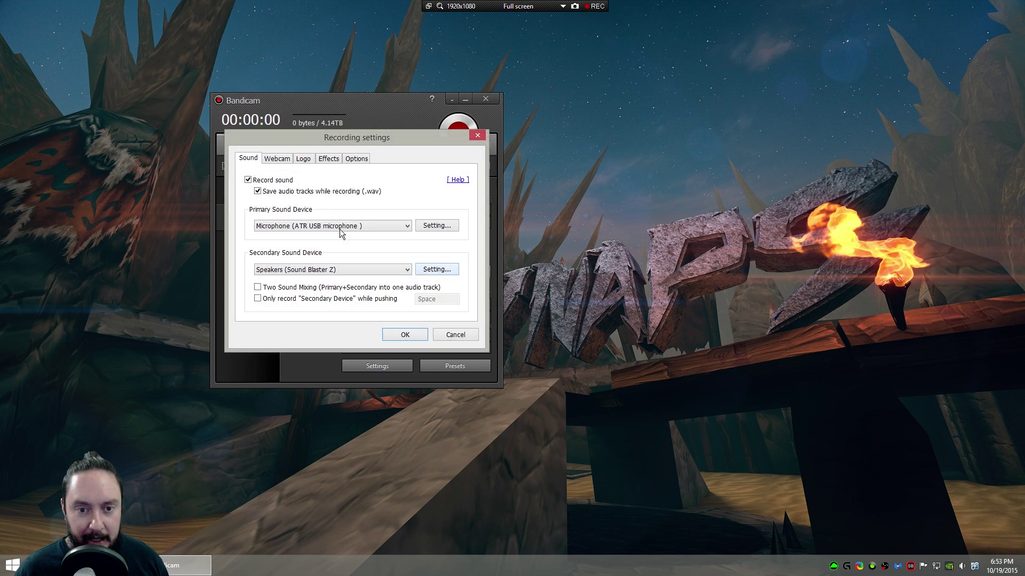
pyautogui.click(249, 182)
pyautogui.click(248, 181)
pyautogui.click(258, 192)
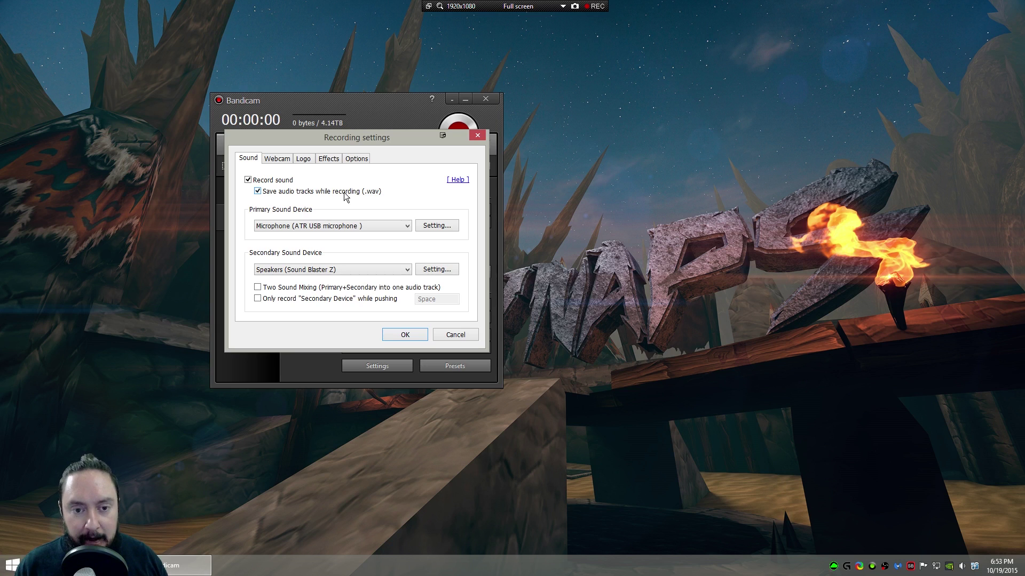
pyautogui.click(258, 287)
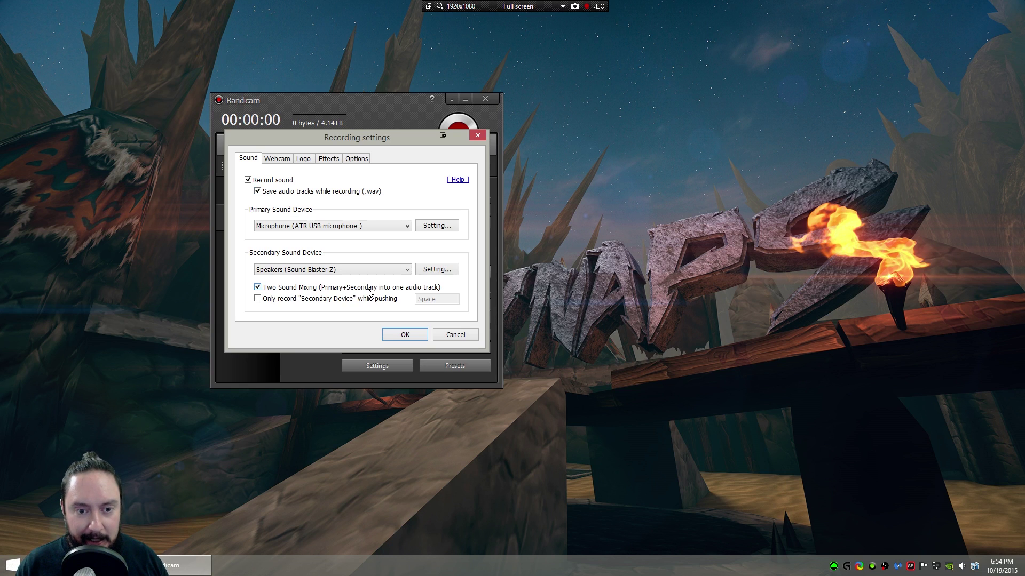
pyautogui.click(258, 287)
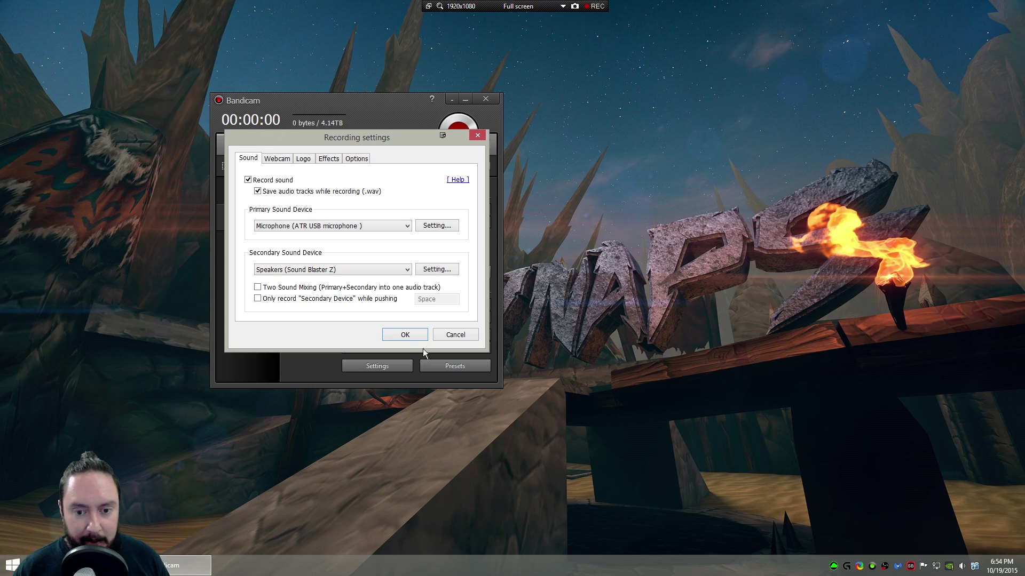
# Step: Confirm the Recording settings to return to the Video tab showing X264 (Vfw) and MPEG-1 L2
pyautogui.click(405, 334)
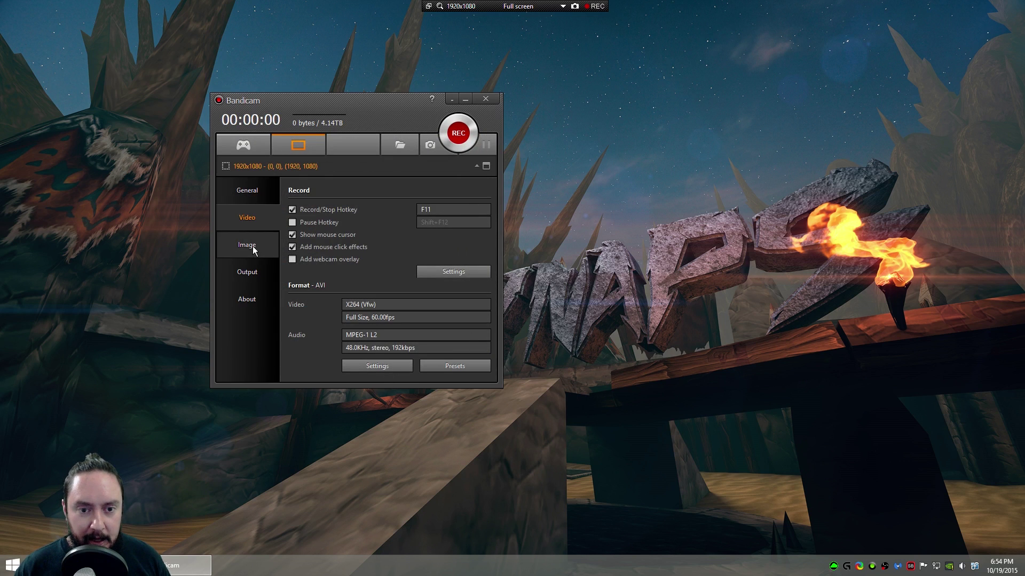